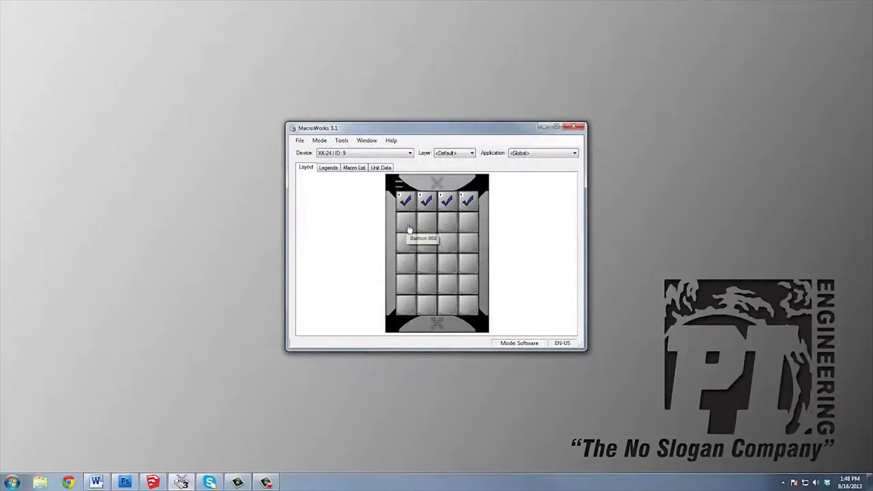
Open the keystroke Macro dialog for XK-24 Button 002 from the layout grid
click(408, 228)
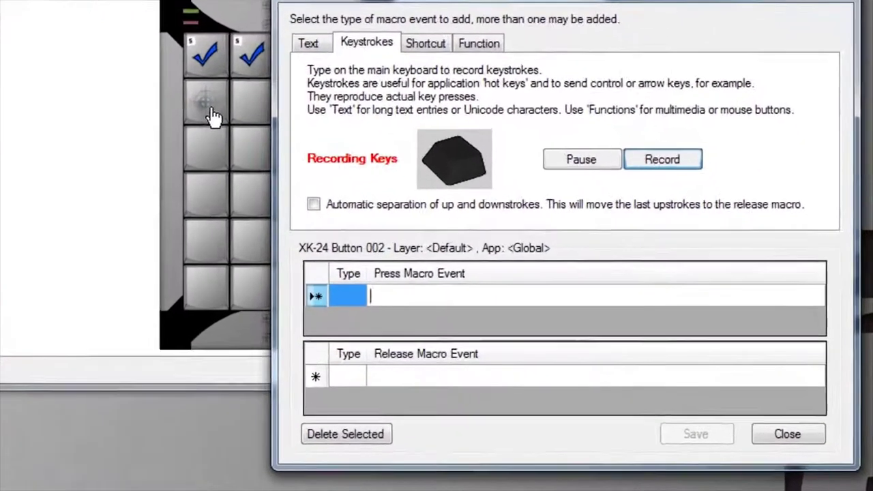
Save a Ctrl+C copy macro on Button 002 and a 1-2-3-4 macro on Button 008
key(ctrl+c)
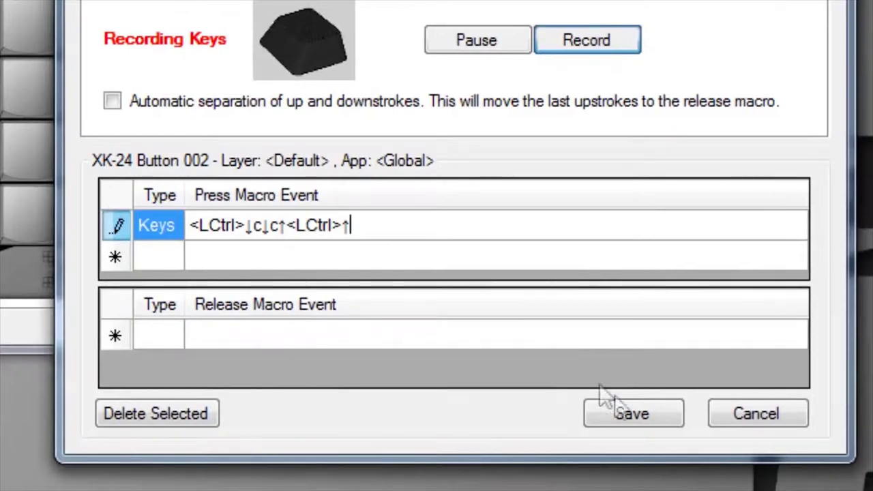
click(642, 415)
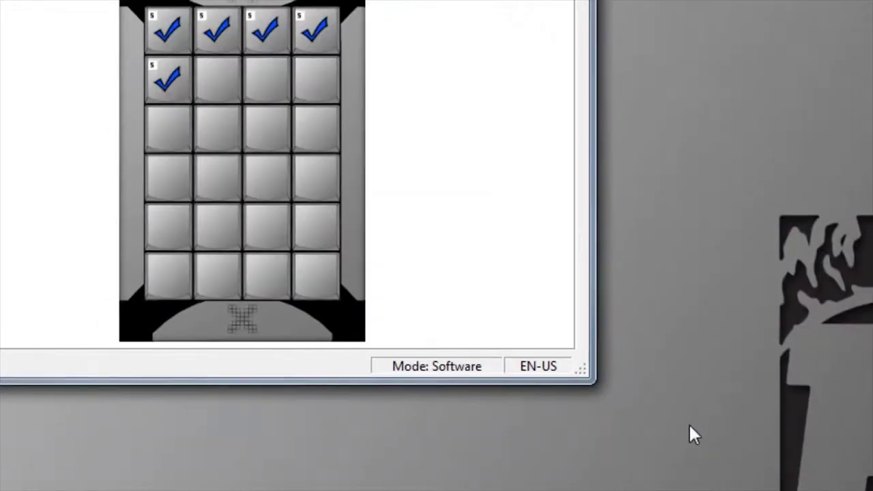
click(235, 82)
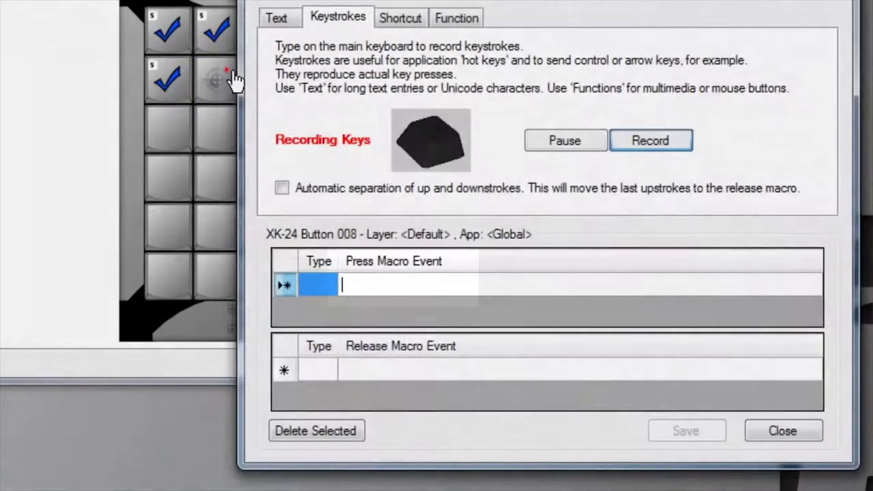
key(1)
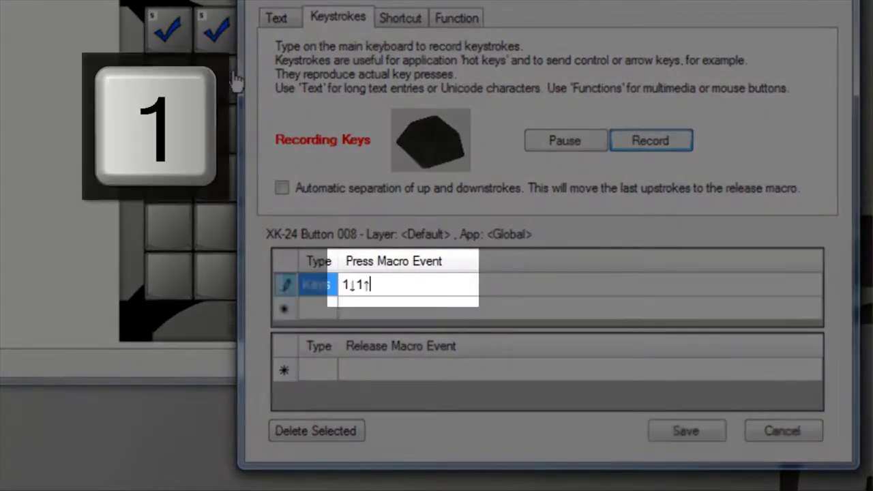
key(2)
key(3)
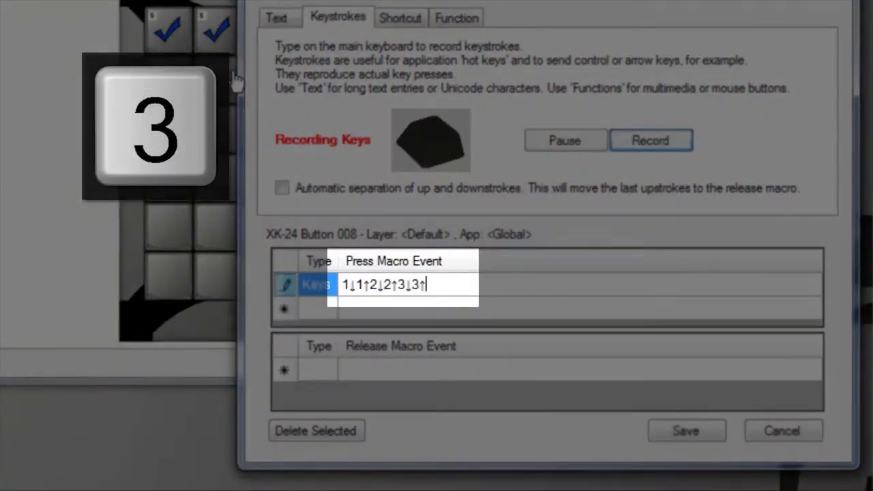
key(4)
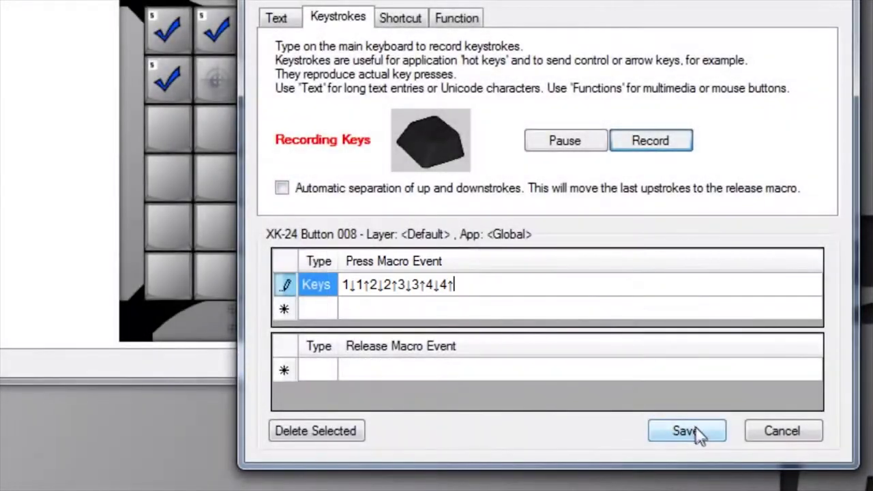
click(700, 433)
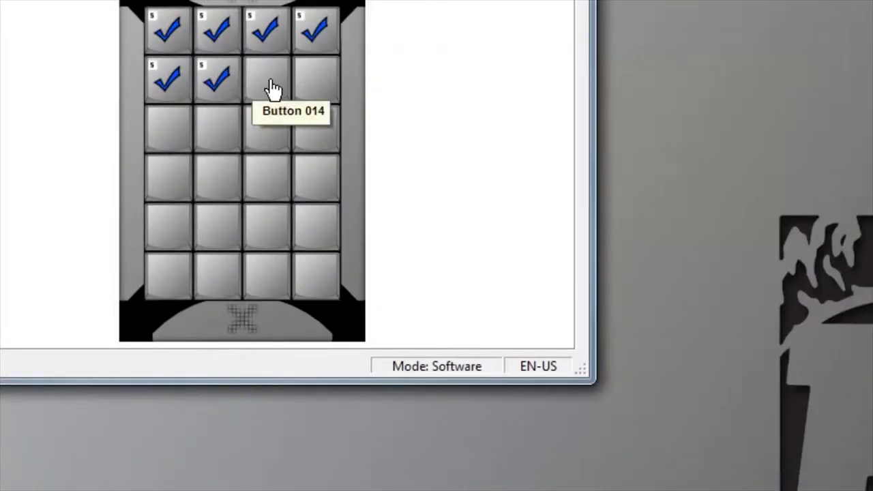
Record a Shift+A capital A keystroke into Button 014's press macro
click(272, 88)
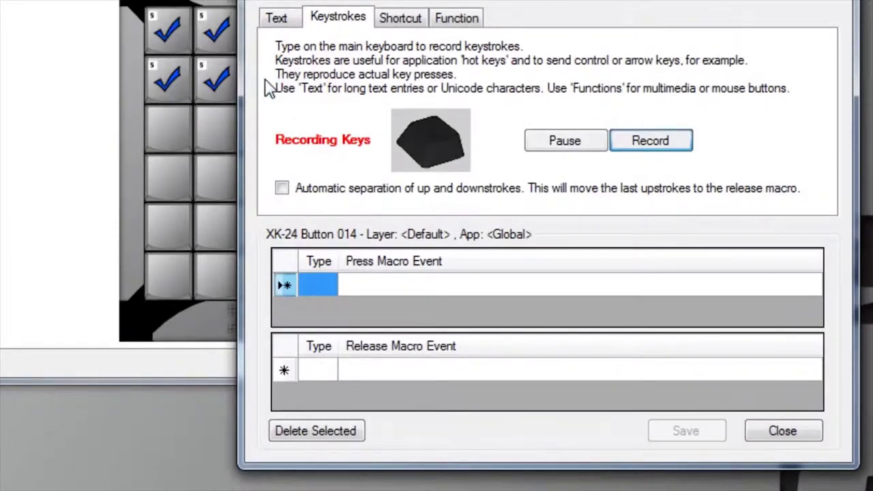
key(shift)
key(a)
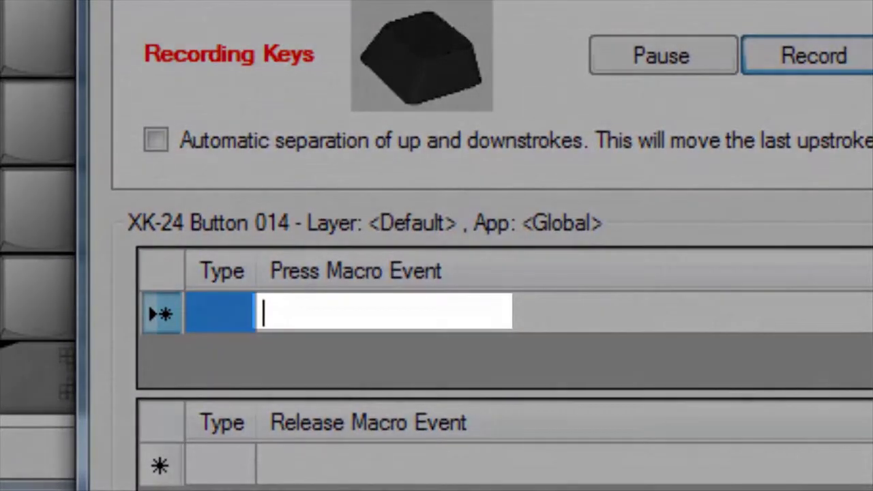
key(shift+a)
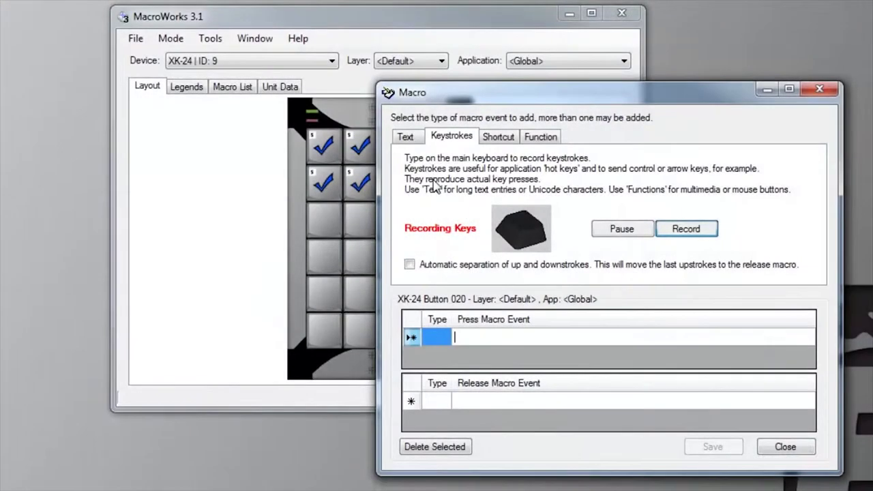
Record the Ctrl+C copy shortcut into Button 020's press macro
key(ctrl)
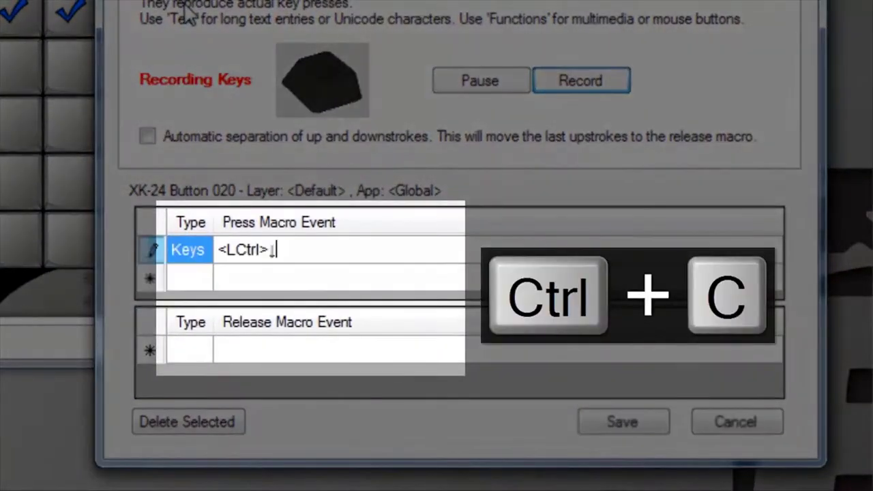
key(ctrl+c)
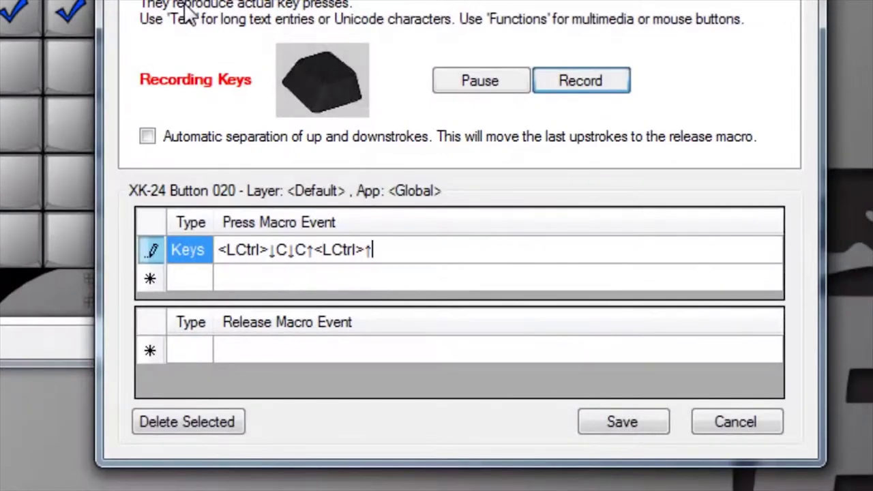
Discard Button 020's recording, reopen its Macro dialog and record Ctrl+C again
click(745, 418)
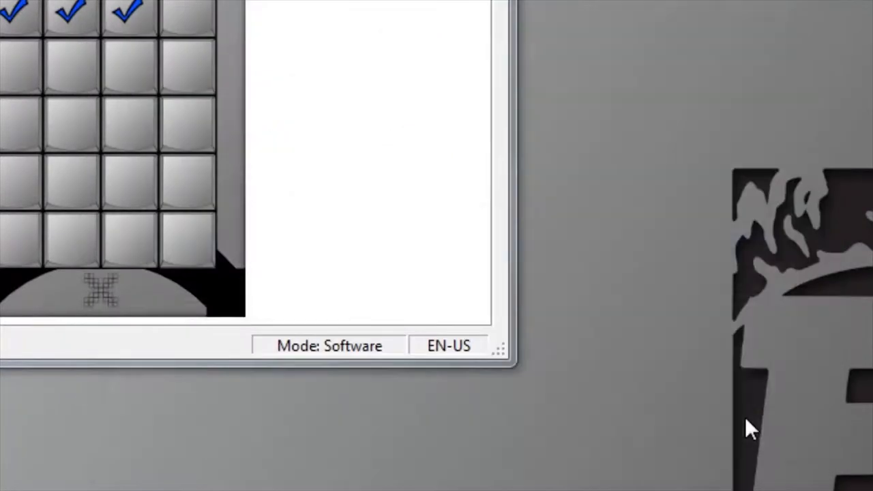
click(193, 30)
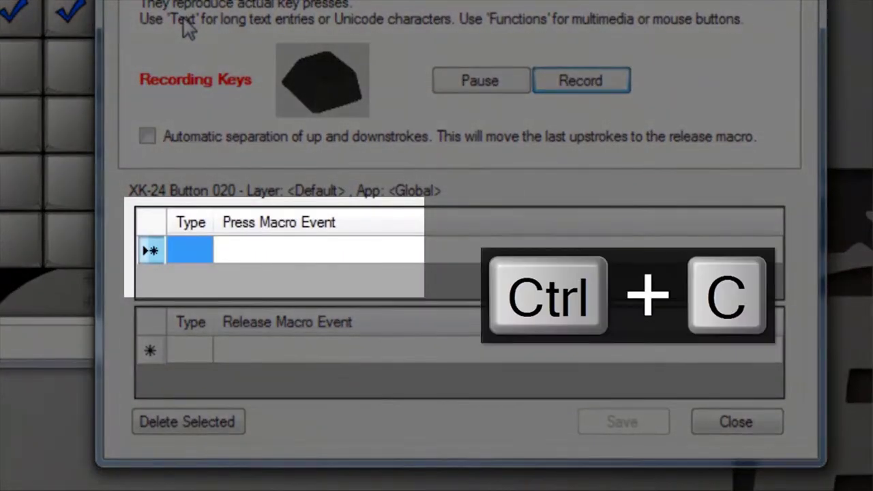
key(ctrl)
key(ctrl+c)
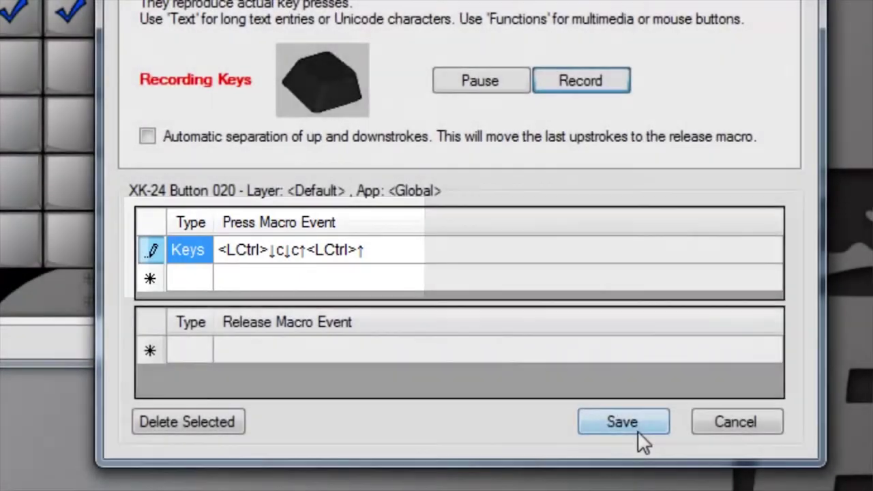
Save Button 020's LCtrl+c copy macro so the key shows a check mark
click(623, 422)
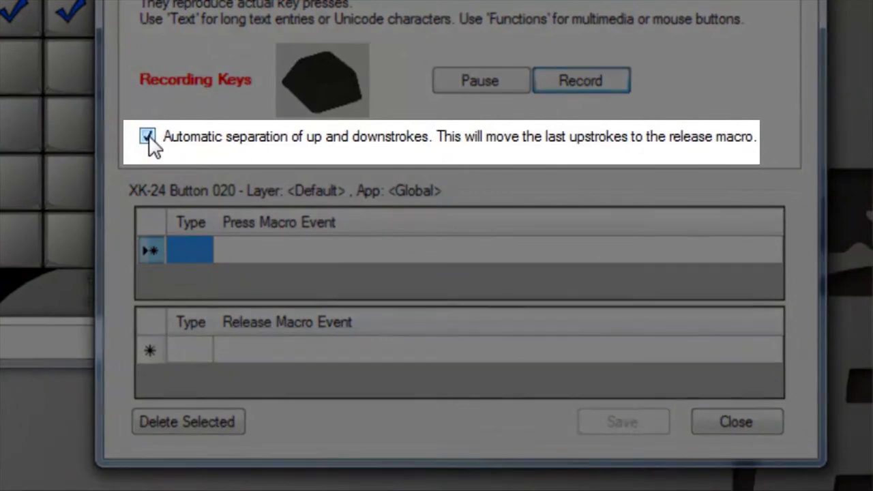
key(ctrl+c)
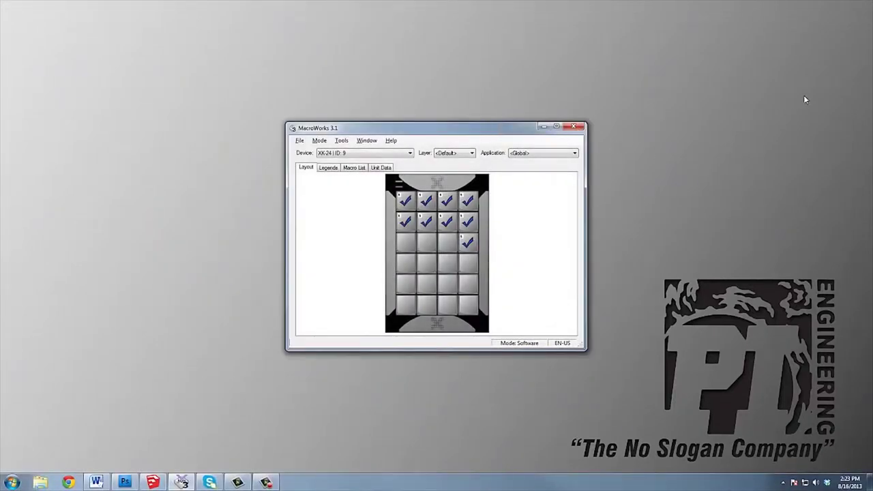
click(152, 483)
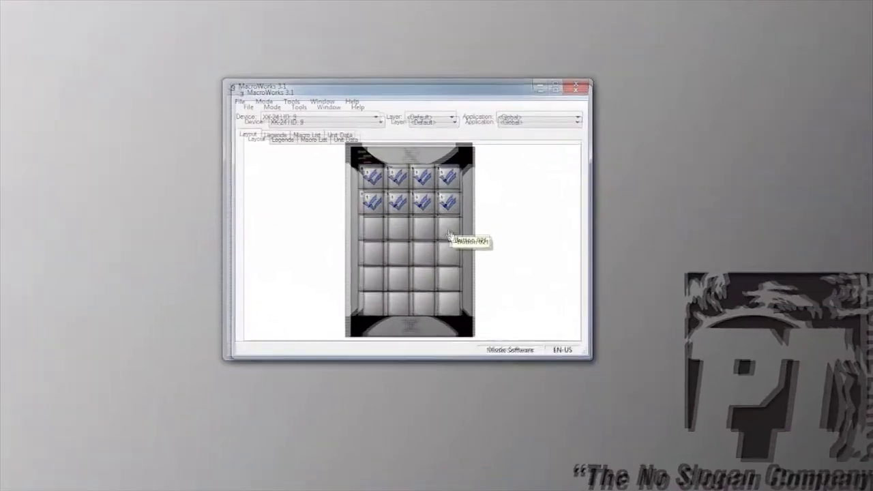
double_click(473, 244)
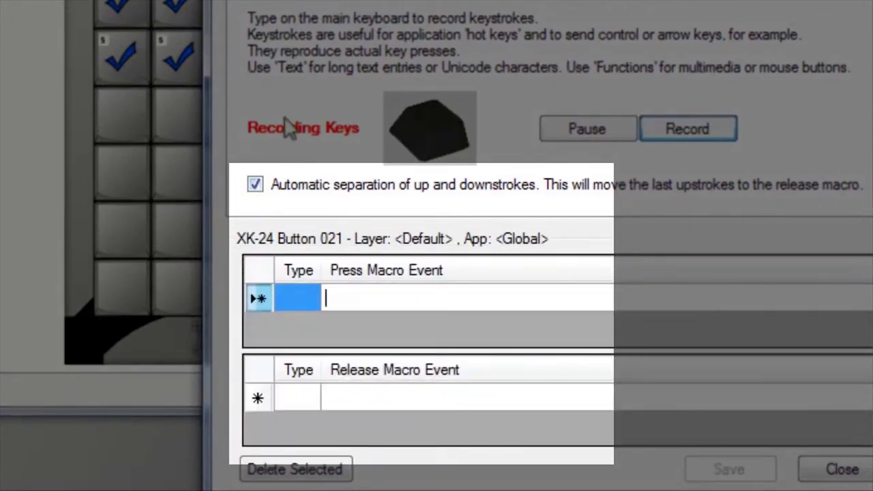
Record b followed by a held Left Alt into button 021's macro
key(b)
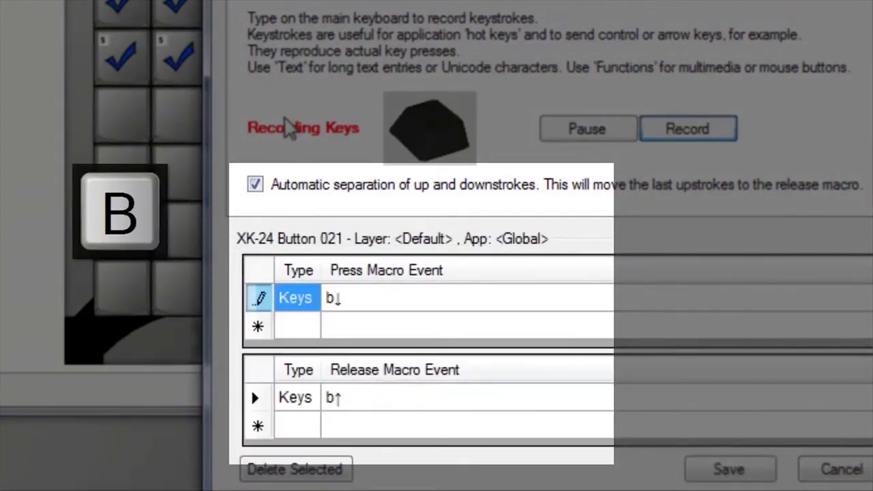
key(alt)
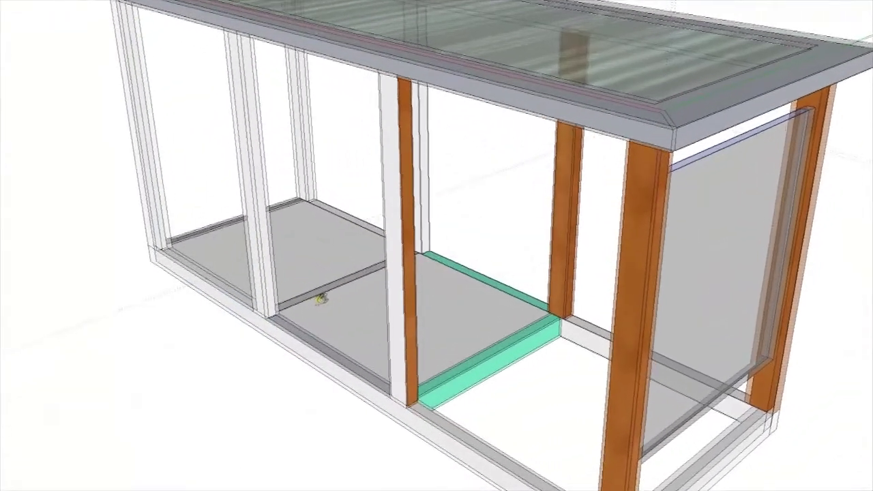
Paint the white post and both faces of the further stud mint green
scroll(285, 309, up, 3)
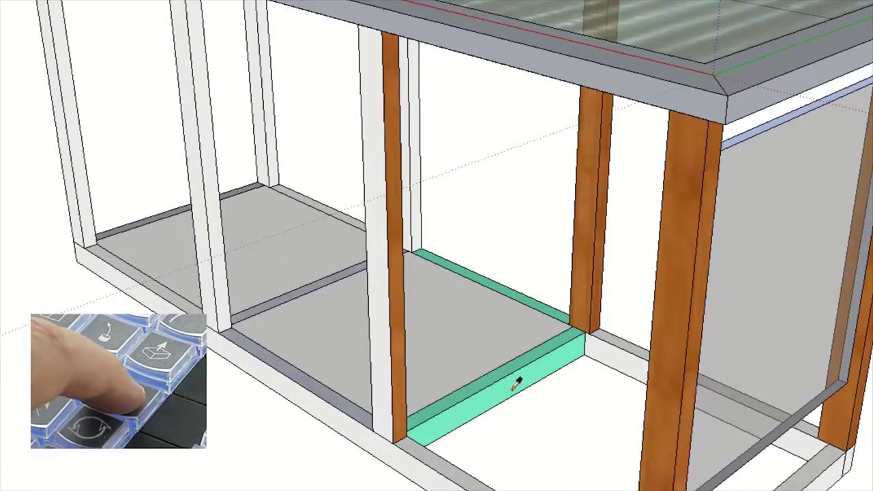
click(392, 349)
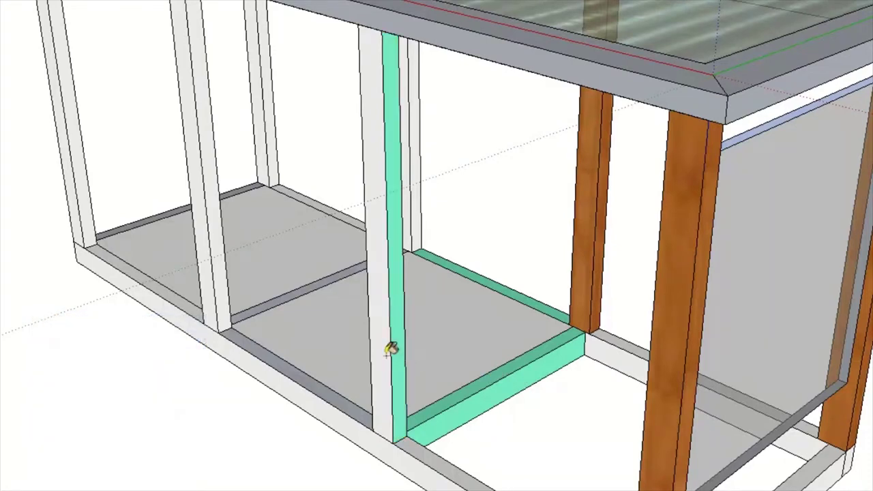
click(392, 349)
click(211, 267)
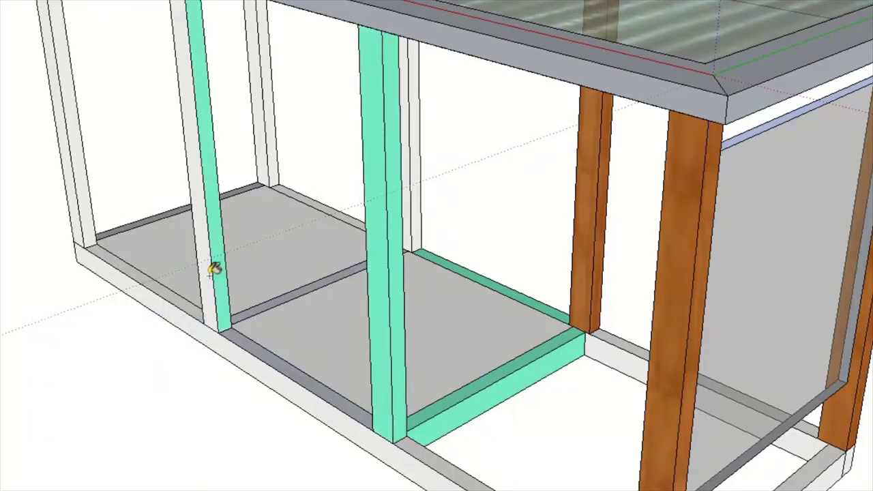
click(207, 264)
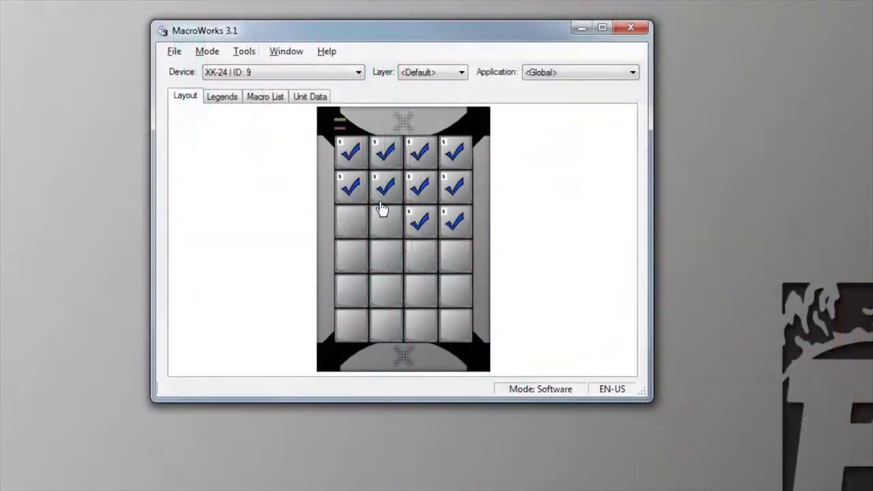
Pause button 015's macro and delete the i↑r↓r↑ and extra s↓ keystrokes
double_click(419, 225)
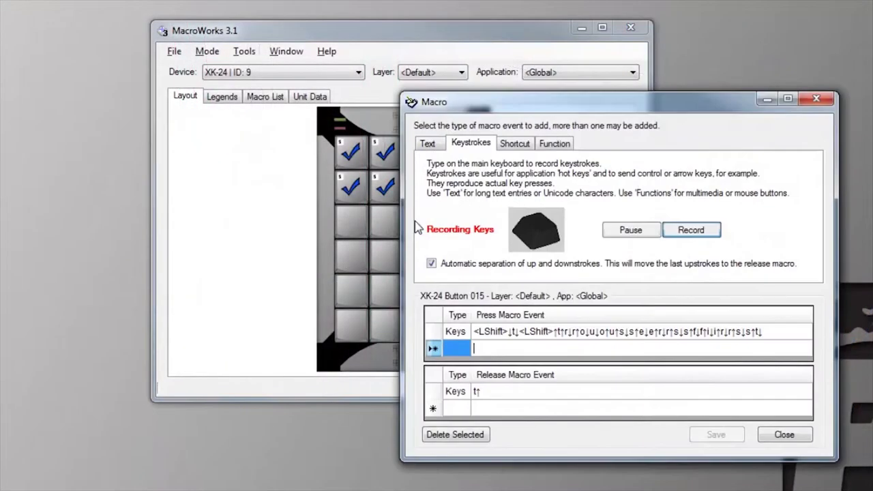
click(435, 332)
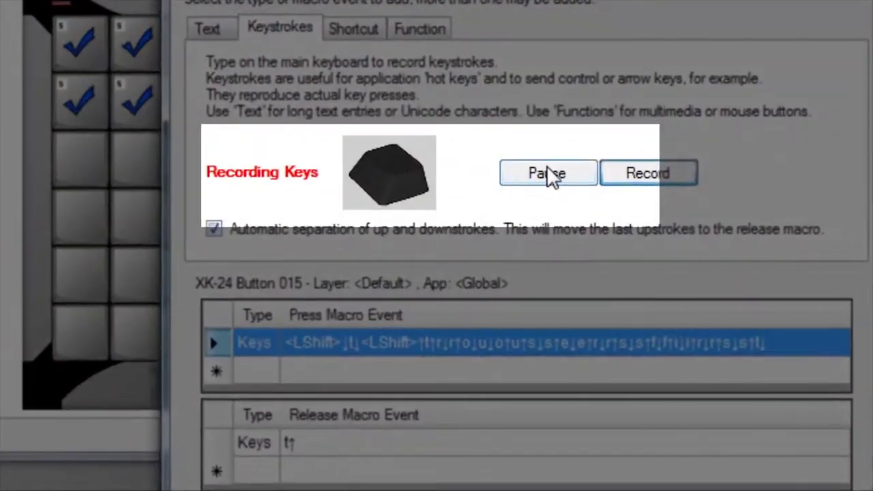
click(553, 179)
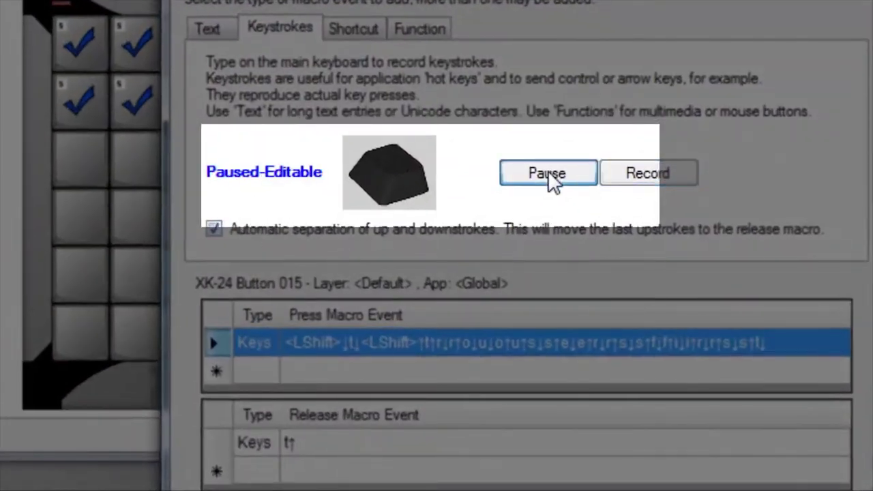
click(697, 353)
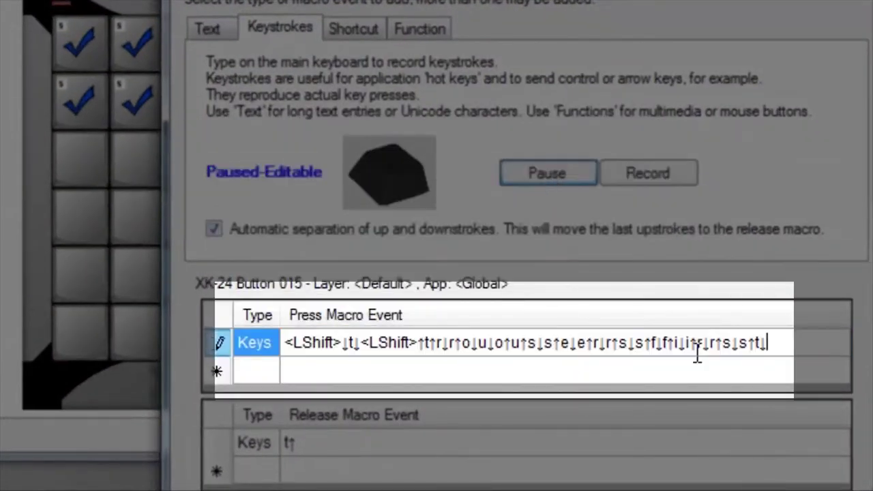
click(725, 350)
key(BackSpace)
key(BackSpace)
key(BackSpace)
key(Delete)
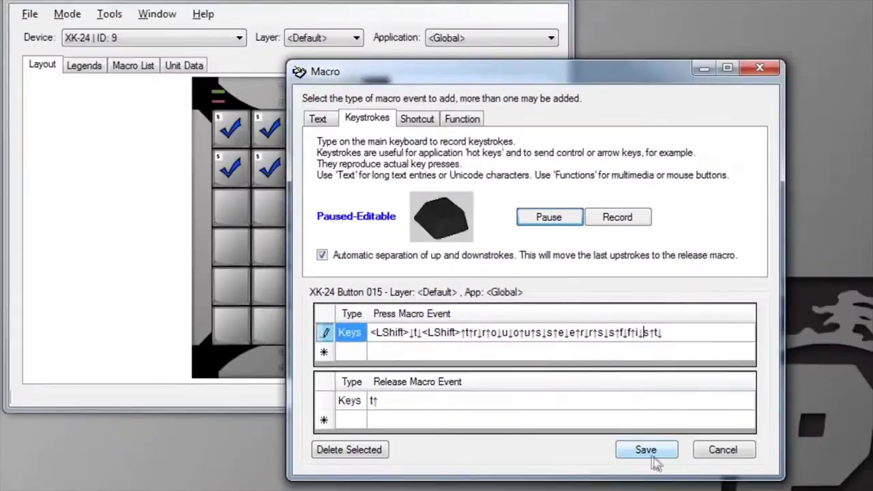
Save button 015's edited macro, raising the stuck-keys warning for i and LShift
click(646, 450)
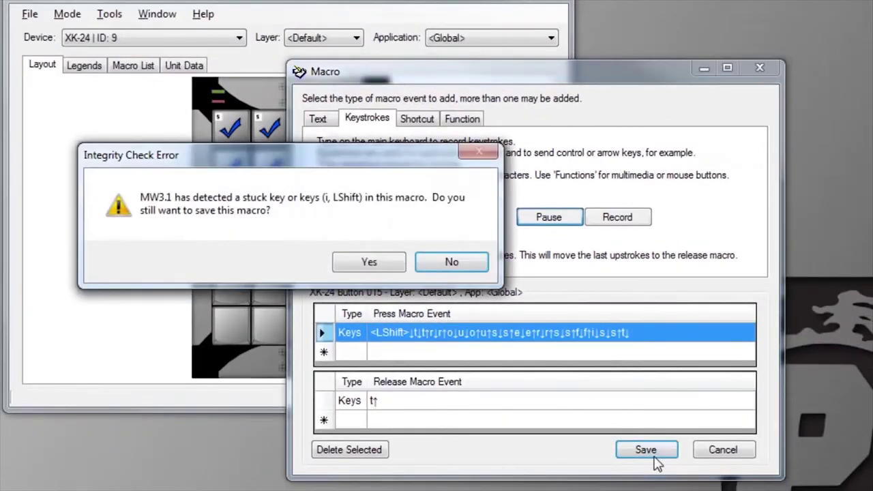